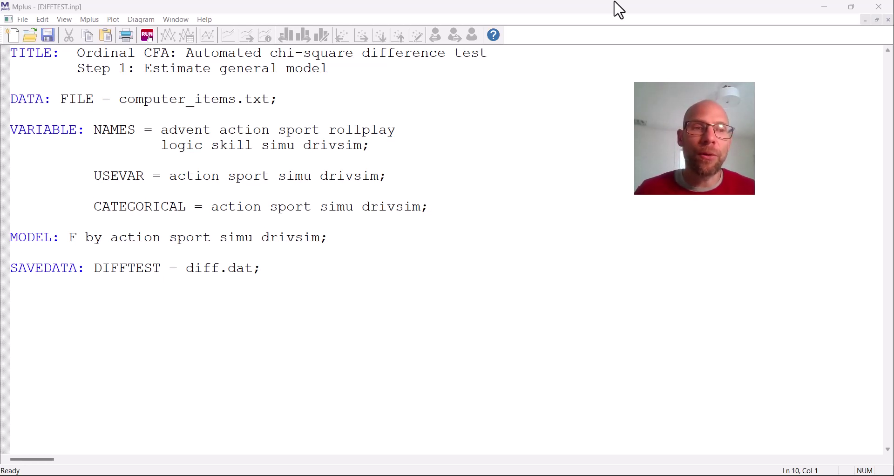
- Highlight the MODEL statement, marking factor F and its four indicator variables
{"action": "left_click_drag", "start_coordinate": [69, 238], "coordinate": [331, 242]}
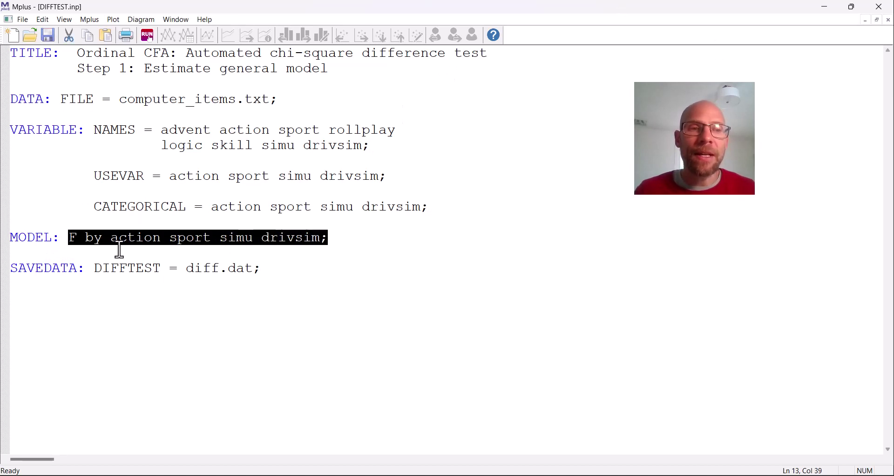
{"action": "left_click_drag", "start_coordinate": [111, 238], "coordinate": [321, 238]}
{"action": "double_click", "coordinate": [72, 239]}
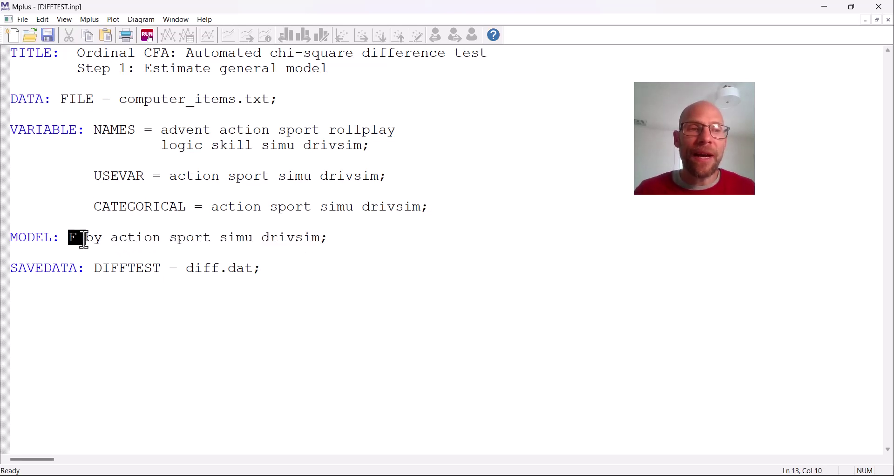
{"action": "left_click_drag", "start_coordinate": [114, 239], "coordinate": [97, 222]}
{"action": "left_click_drag", "start_coordinate": [289, 231], "coordinate": [339, 238]}
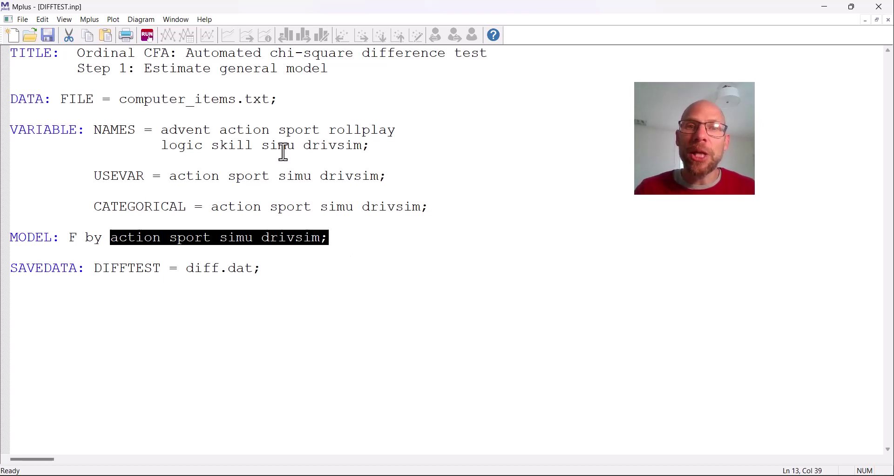
- Highlight the SAVEDATA statement and its diff.dat file name
{"action": "left_click", "coordinate": [269, 273]}
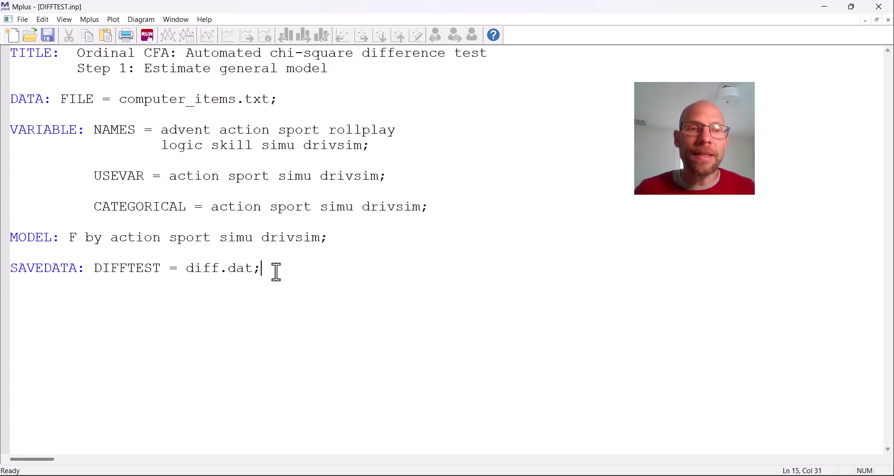
{"action": "left_click", "coordinate": [9, 273], "text": "shift"}
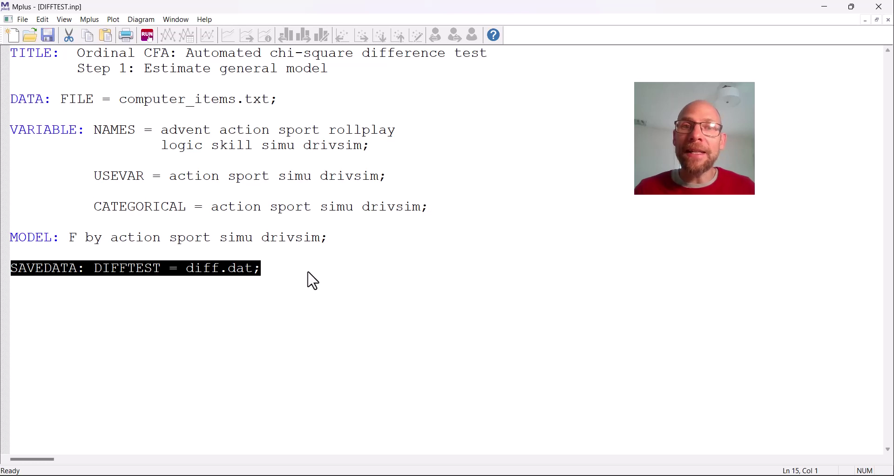
{"action": "left_click", "coordinate": [257, 285]}
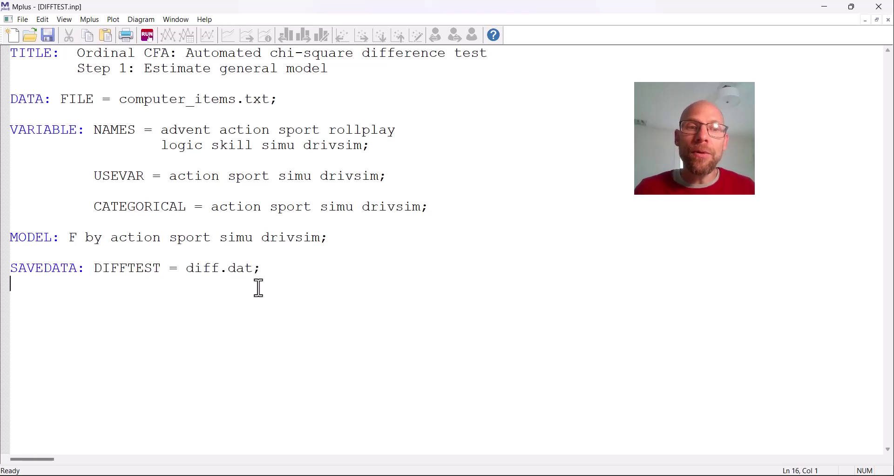
{"action": "left_click", "coordinate": [188, 270]}
{"action": "left_click_drag", "start_coordinate": [188, 270], "coordinate": [255, 269]}
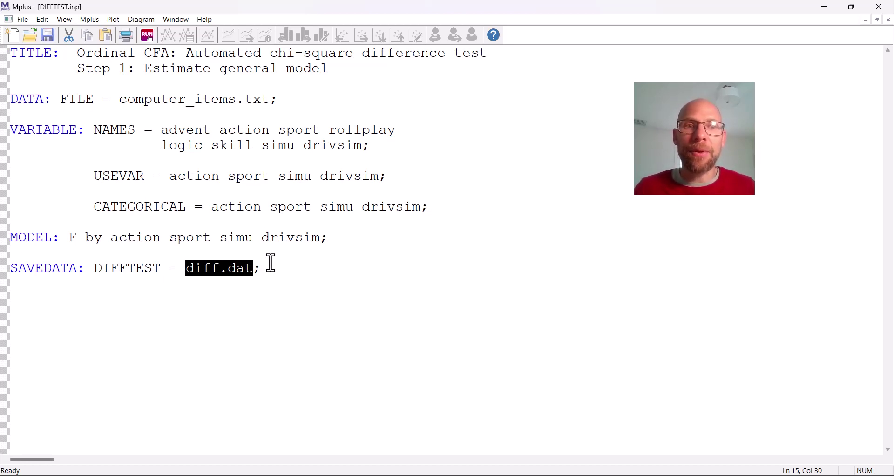
- Run the general model and select the F BY loadings (1.000, 0.918, 0.942, 1.023) in difftest.out
{"action": "left_click", "coordinate": [148, 35]}
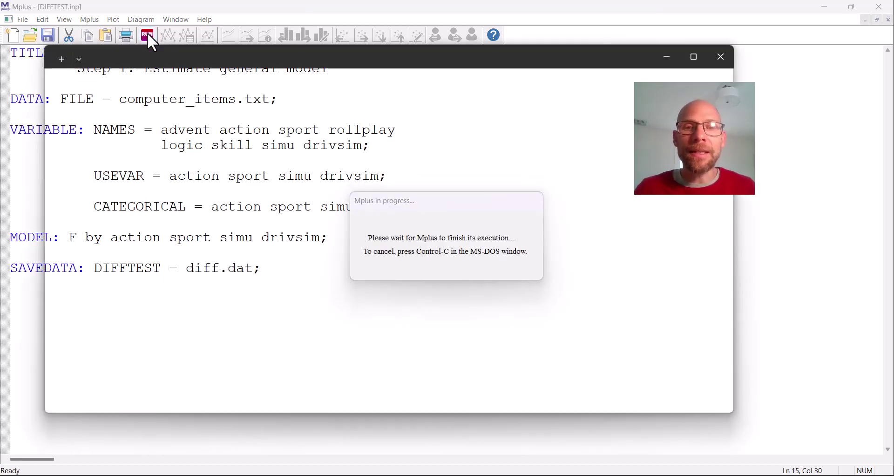
{"action": "scroll", "coordinate": [291, 172], "scroll_direction": "down", "scroll_amount": 18}
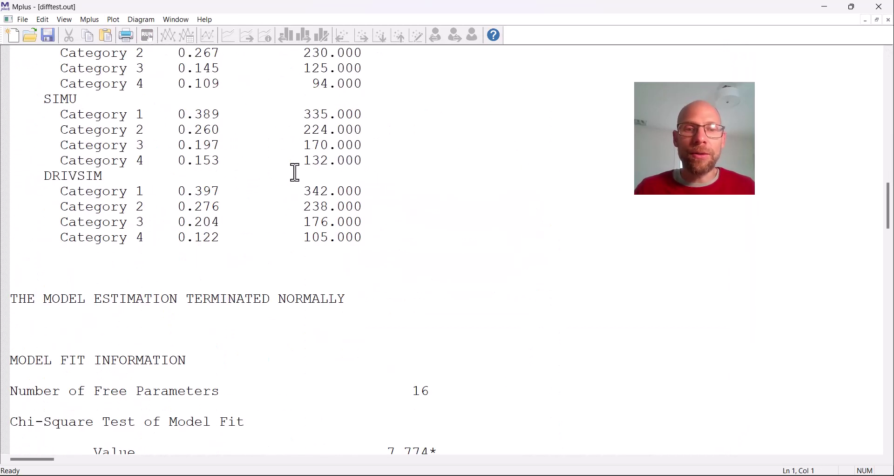
{"action": "scroll", "coordinate": [295, 172], "scroll_direction": "down", "scroll_amount": 8}
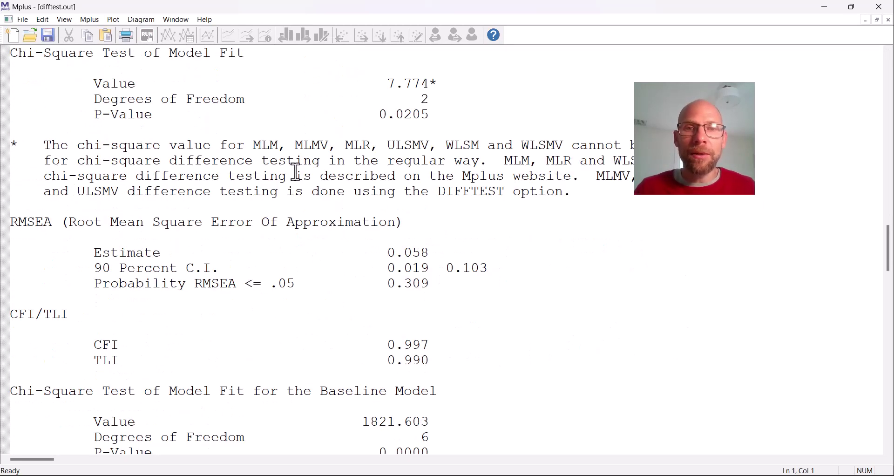
{"action": "scroll", "coordinate": [295, 173], "scroll_direction": "down", "scroll_amount": 6}
{"action": "scroll", "coordinate": [295, 172], "scroll_direction": "down", "scroll_amount": 8}
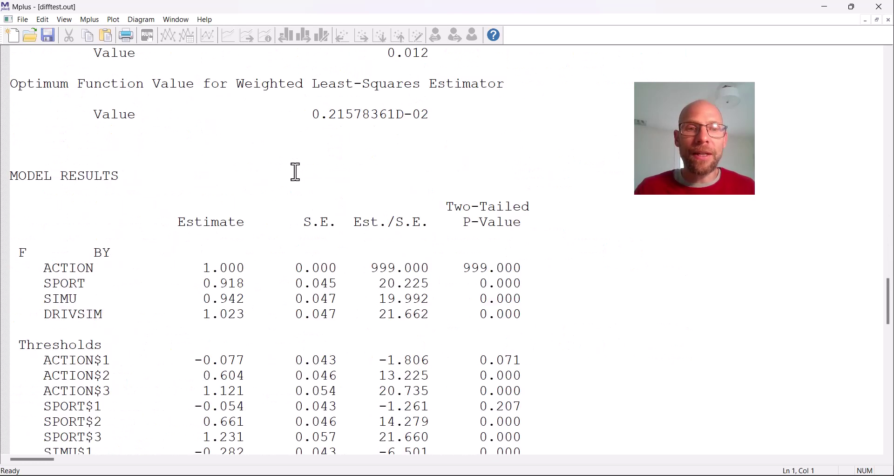
{"action": "scroll", "coordinate": [295, 171], "scroll_direction": "up", "scroll_amount": 2}
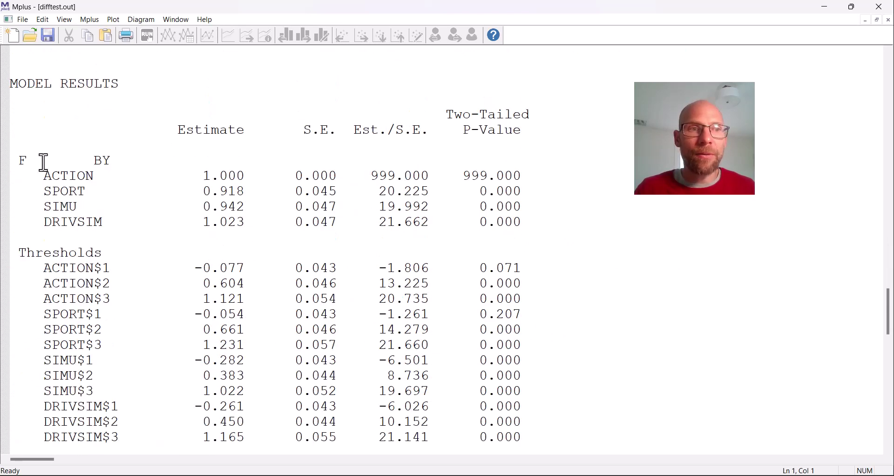
{"action": "left_click_drag", "start_coordinate": [19, 161], "coordinate": [254, 223]}
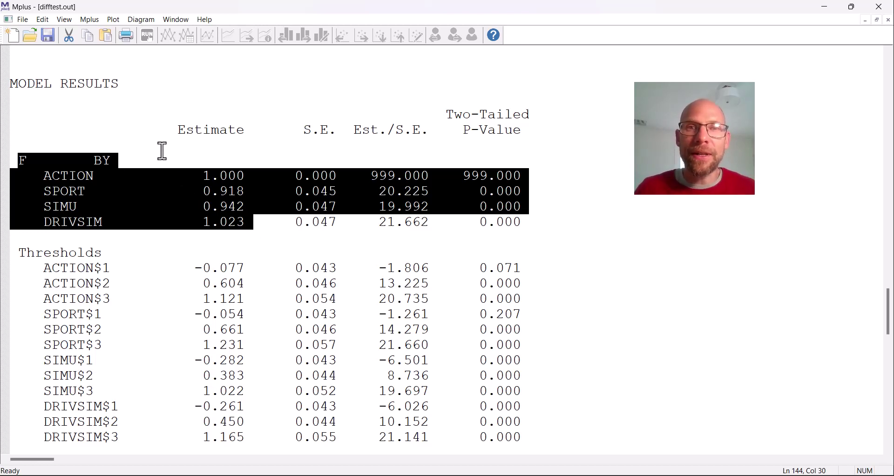
{"action": "left_click", "coordinate": [174, 20]}
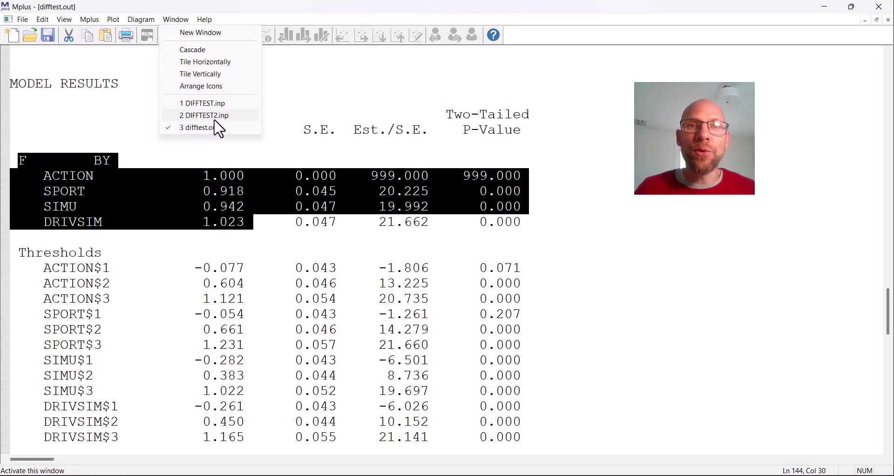
{"action": "left_click", "coordinate": [216, 116]}
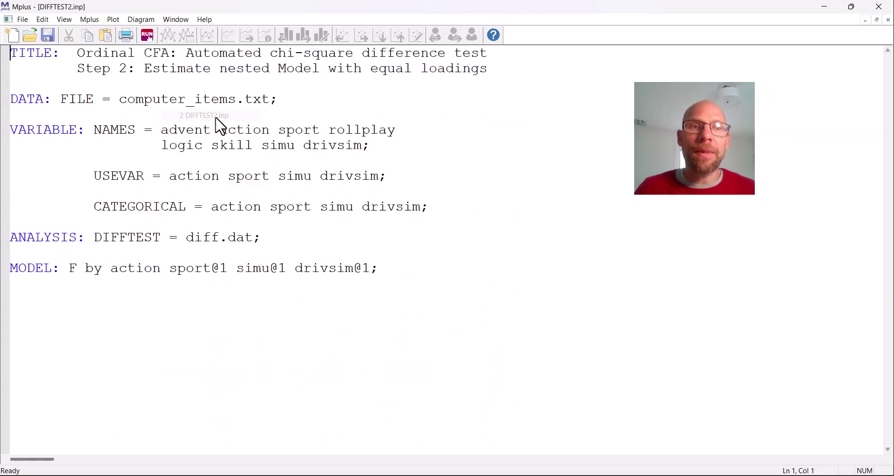
{"action": "left_click_drag", "start_coordinate": [81, 73], "coordinate": [380, 78]}
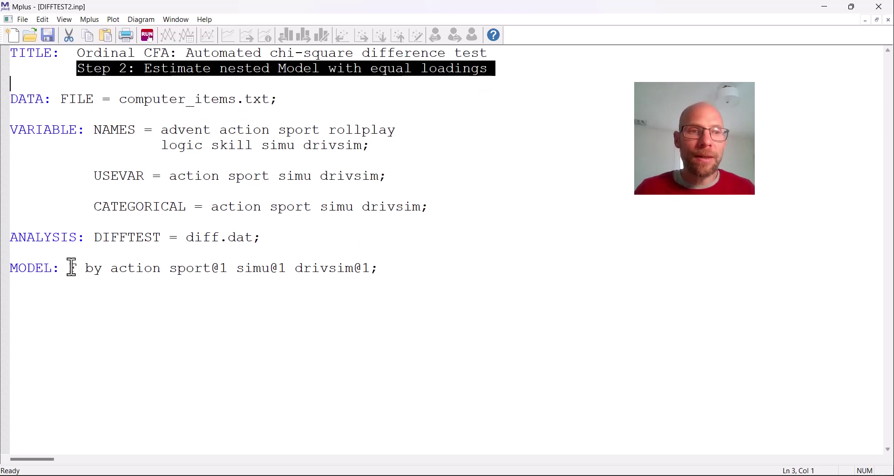
{"action": "left_click_drag", "start_coordinate": [71, 268], "coordinate": [389, 267]}
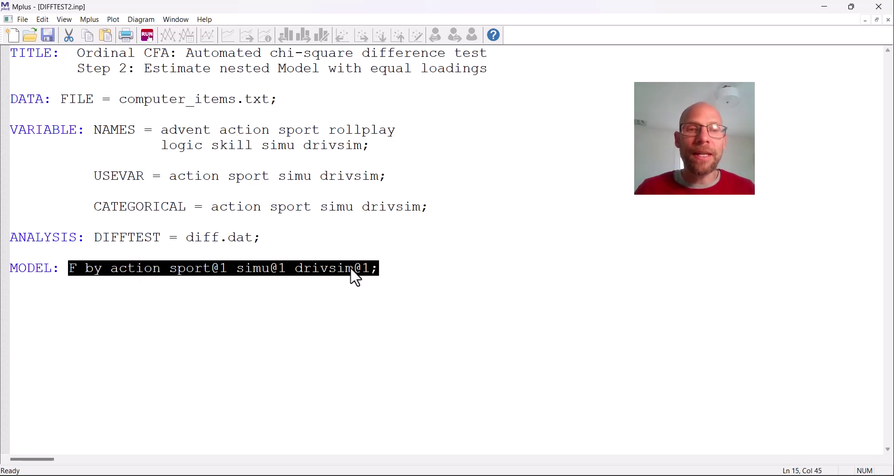
{"action": "left_click", "coordinate": [366, 267]}
{"action": "left_click_drag", "start_coordinate": [228, 268], "coordinate": [212, 268]}
{"action": "left_click_drag", "start_coordinate": [285, 268], "coordinate": [267, 268]}
{"action": "left_click_drag", "start_coordinate": [361, 269], "coordinate": [354, 268]}
{"action": "left_click_drag", "start_coordinate": [161, 269], "coordinate": [111, 272]}
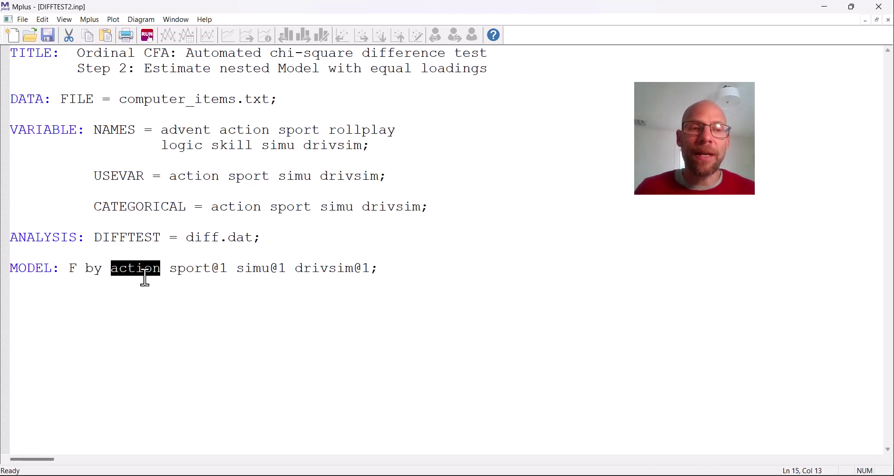
{"action": "left_click_drag", "start_coordinate": [170, 266], "coordinate": [371, 266]}
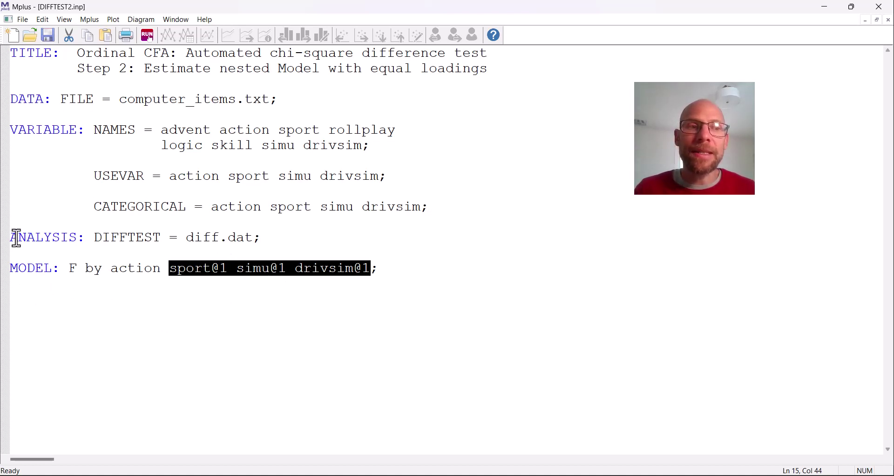
{"action": "left_click_drag", "start_coordinate": [11, 237], "coordinate": [275, 241]}
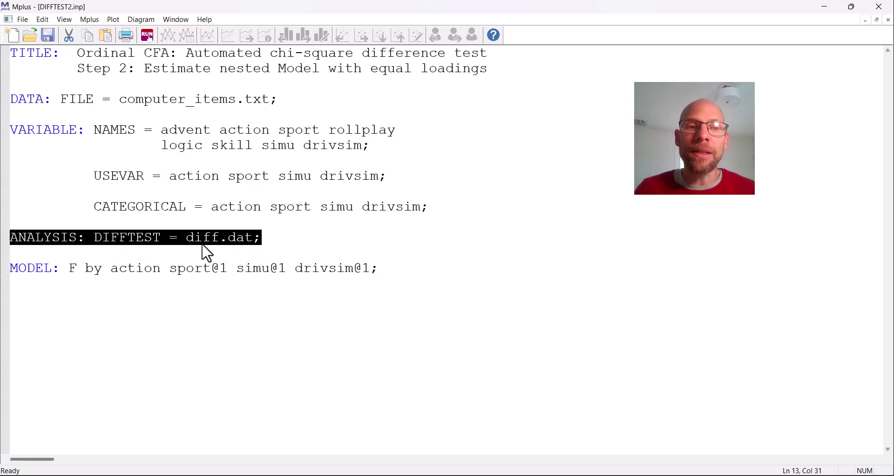
- Highlight the diff.dat file name in the DIFFTEST2 input's ANALYSIS section
{"action": "left_click_drag", "start_coordinate": [186, 237], "coordinate": [272, 238]}
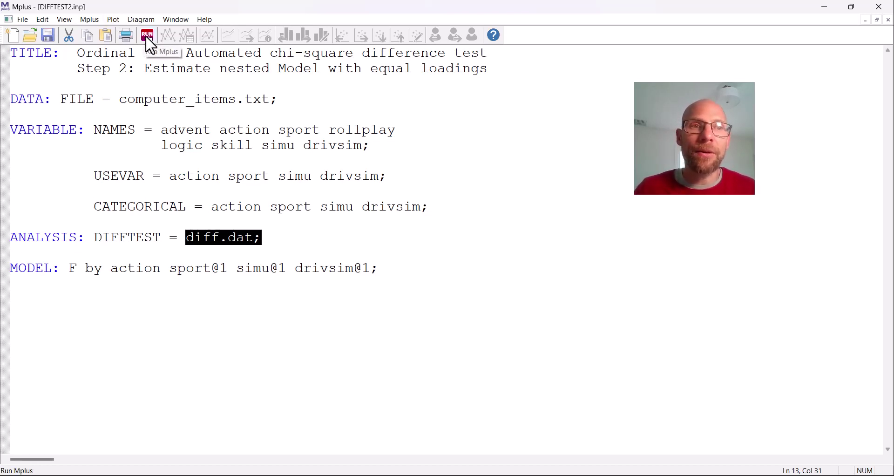
- Run the equal-loadings model and find the chi-square difference test: 6.465 on 3 df, p = 0.0911
{"action": "left_click", "coordinate": [148, 34]}
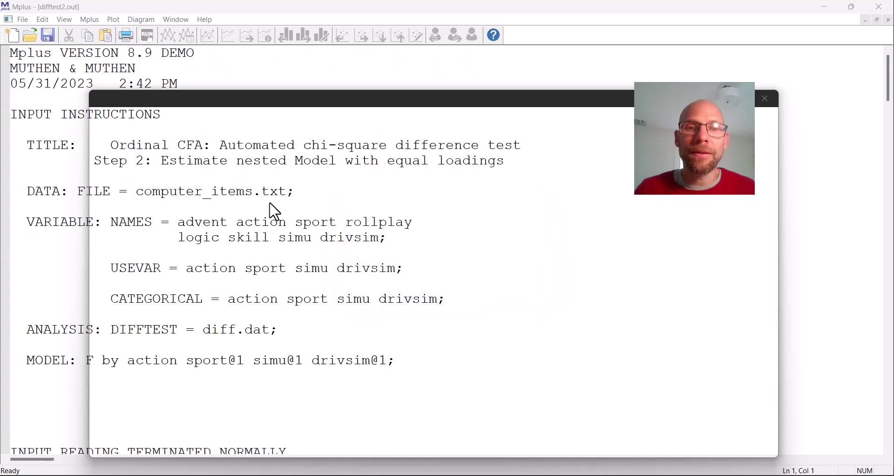
{"action": "scroll", "coordinate": [261, 205], "scroll_direction": "down", "scroll_amount": 10}
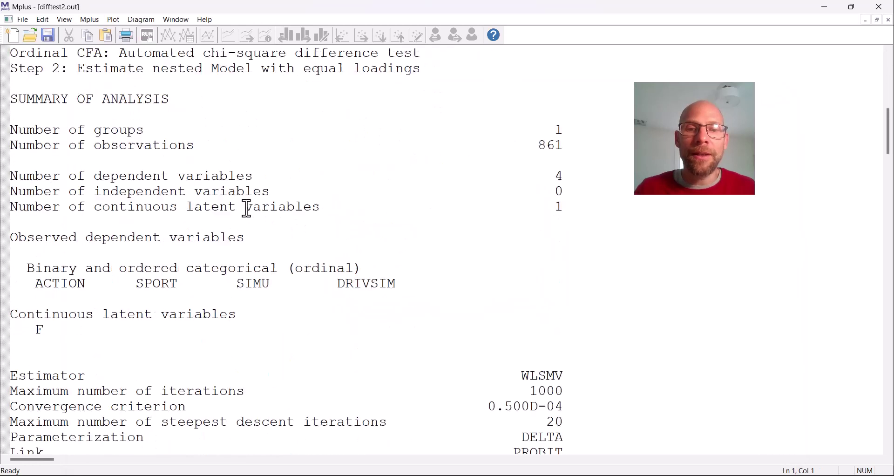
{"action": "scroll", "coordinate": [247, 208], "scroll_direction": "down", "scroll_amount": 4}
{"action": "left_click_drag", "start_coordinate": [572, 191], "coordinate": [482, 192]}
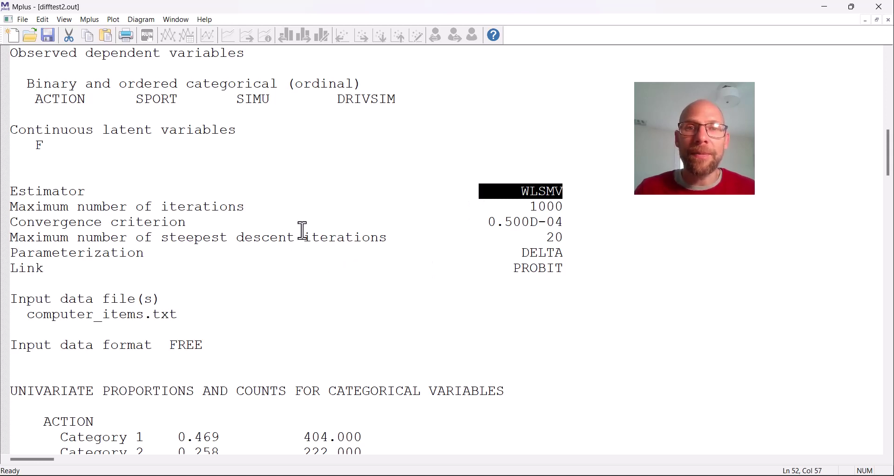
{"action": "scroll", "coordinate": [317, 220], "scroll_direction": "down", "scroll_amount": 10}
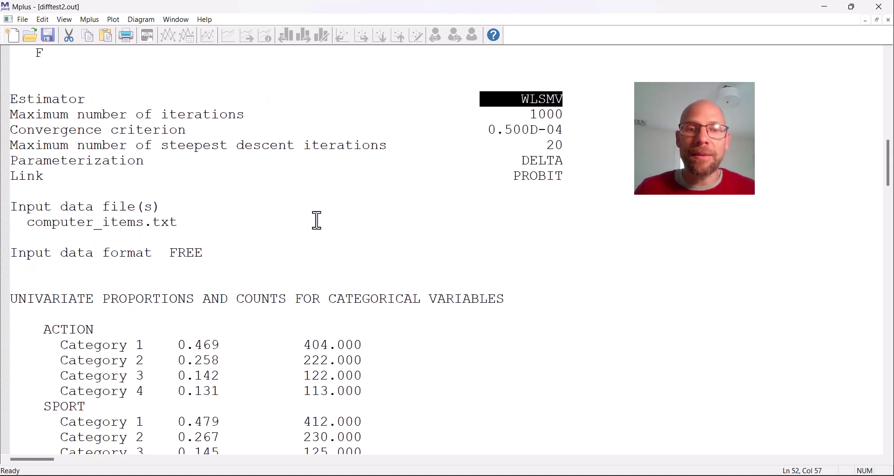
{"action": "scroll", "coordinate": [317, 221], "scroll_direction": "down", "scroll_amount": 4}
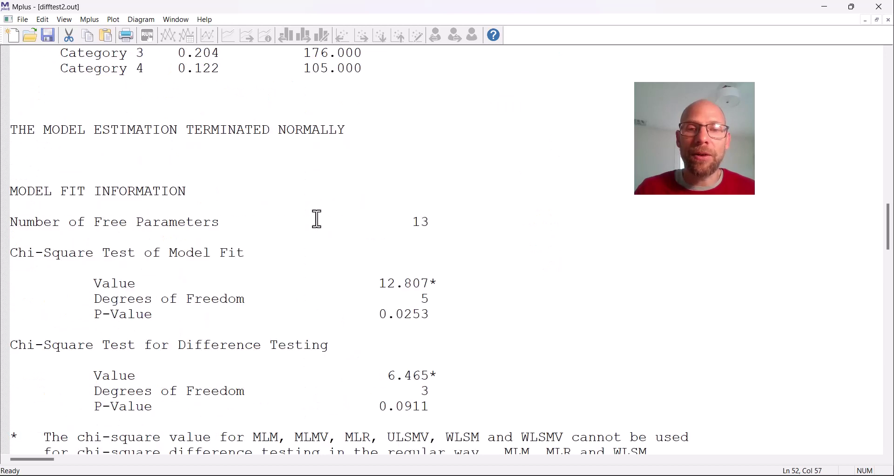
{"action": "scroll", "coordinate": [317, 221], "scroll_direction": "down", "scroll_amount": 2}
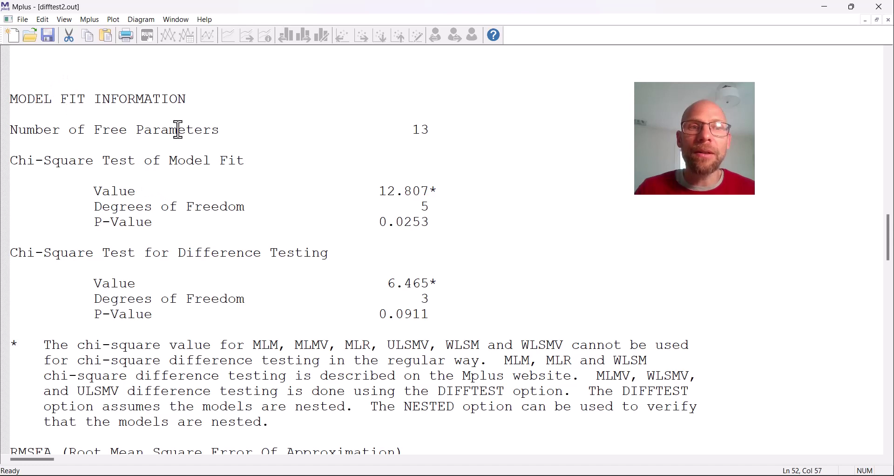
{"action": "scroll", "coordinate": [237, 140], "scroll_direction": "down", "scroll_amount": 2}
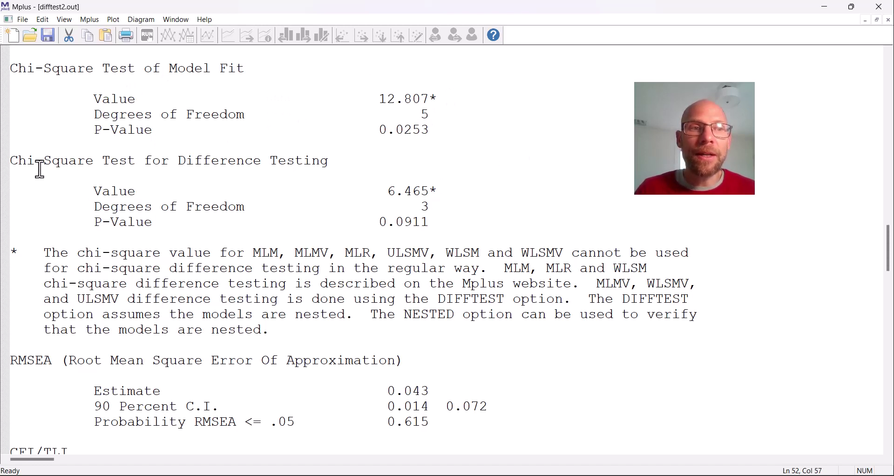
{"action": "left_click", "coordinate": [17, 161]}
{"action": "left_click_drag", "start_coordinate": [17, 161], "coordinate": [449, 218]}
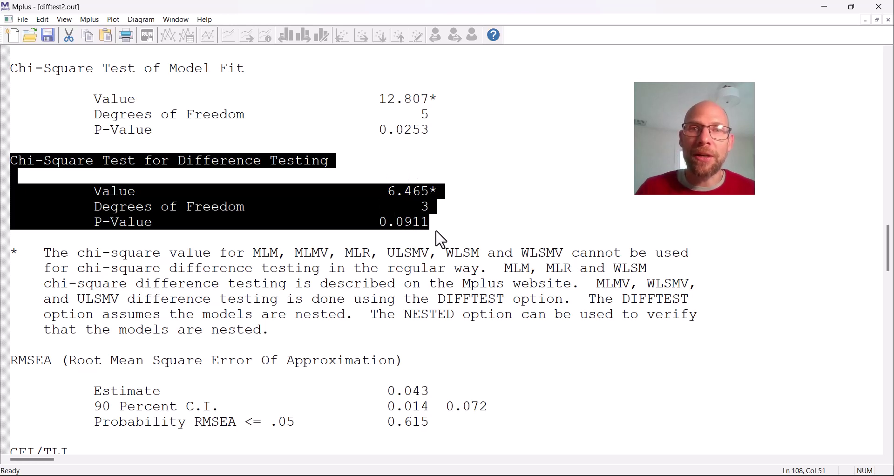
{"action": "left_click", "coordinate": [429, 223]}
{"action": "left_click_drag", "start_coordinate": [380, 223], "coordinate": [431, 225]}
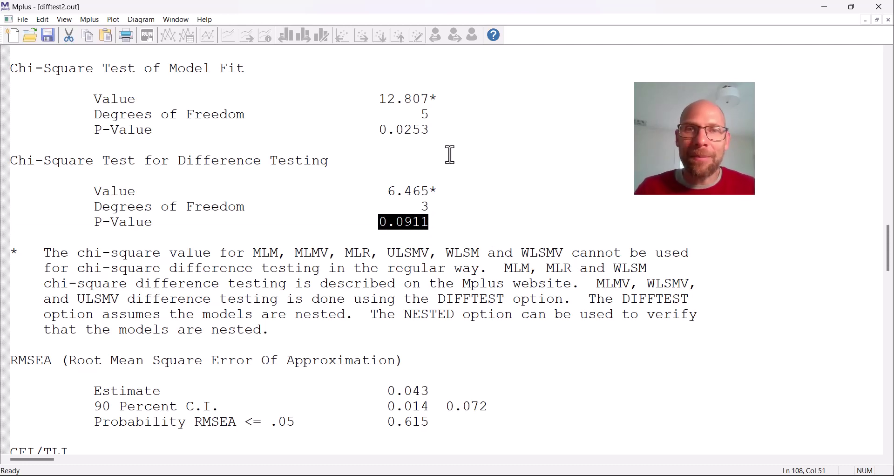
{"action": "left_click_drag", "start_coordinate": [448, 142], "coordinate": [378, 99]}
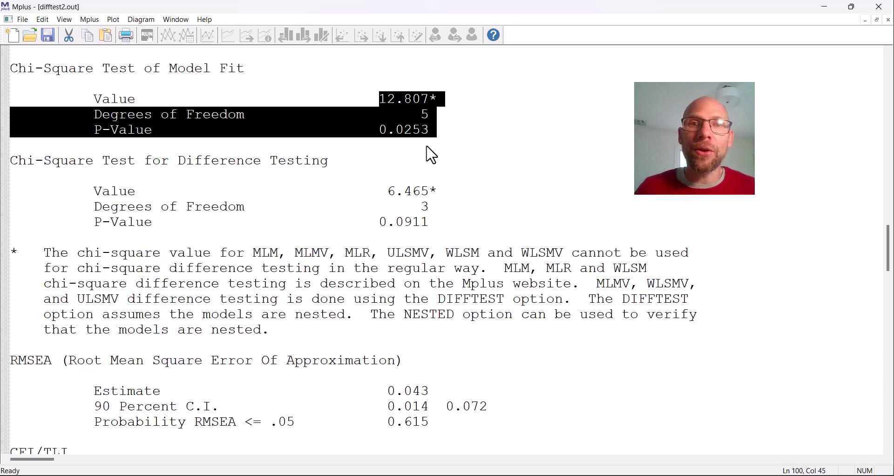
{"action": "left_click_drag", "start_coordinate": [95, 191], "coordinate": [455, 223]}
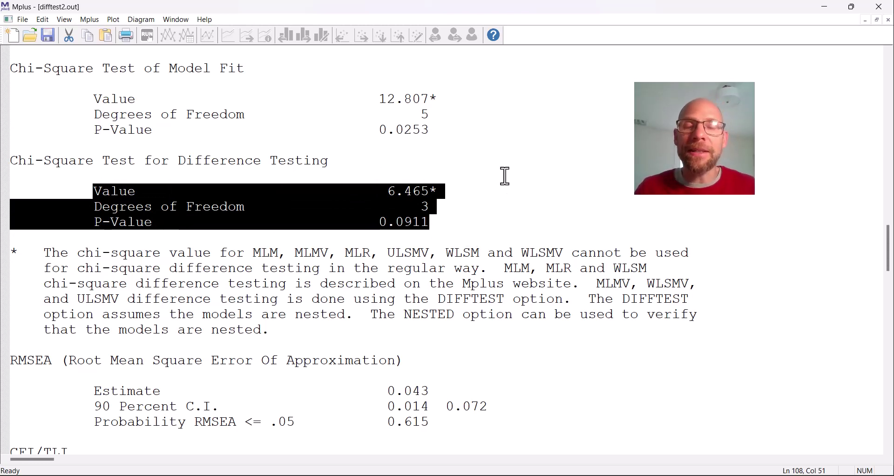
{"action": "double_click", "coordinate": [652, 284]}
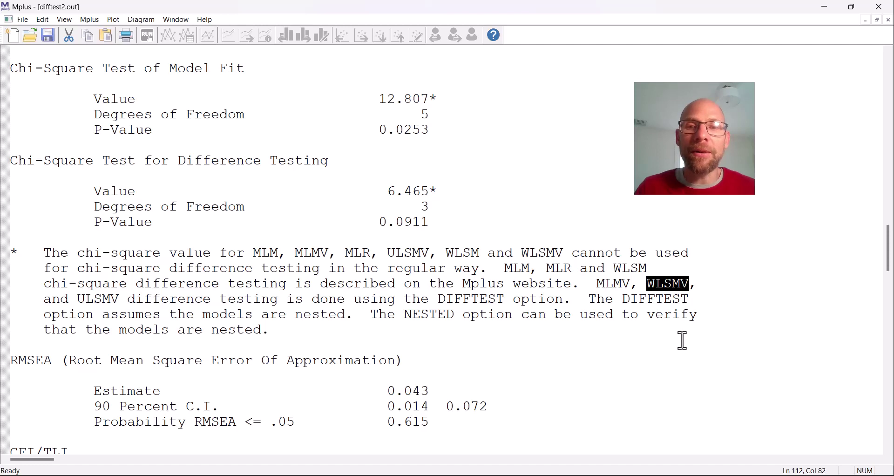
{"action": "left_click_drag", "start_coordinate": [589, 285], "coordinate": [628, 288]}
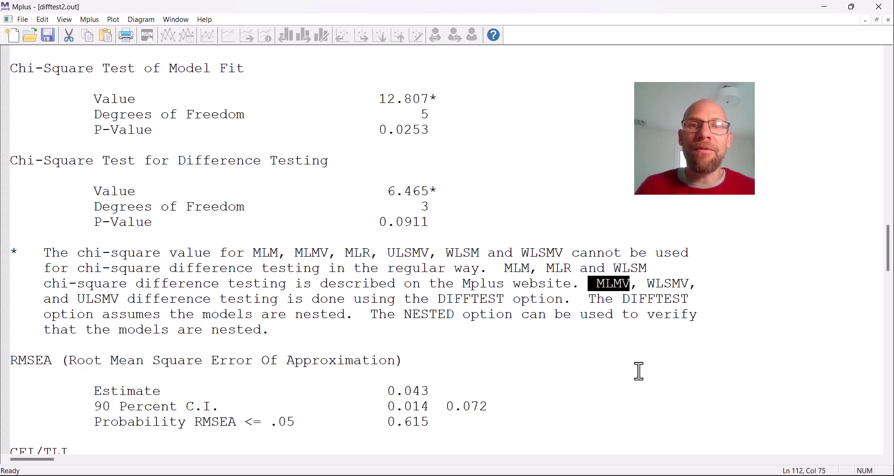